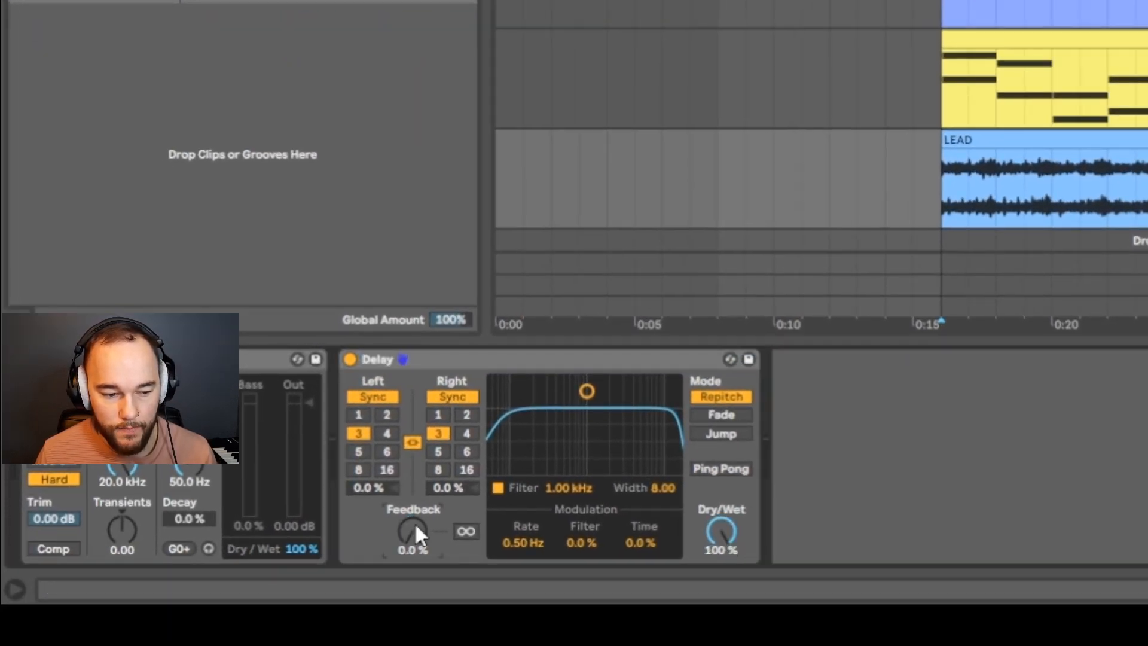
- Switch the Delay to unlinked Time mode and set the left channel to 1 ms and the right to 30 ms
left_click(381, 399)
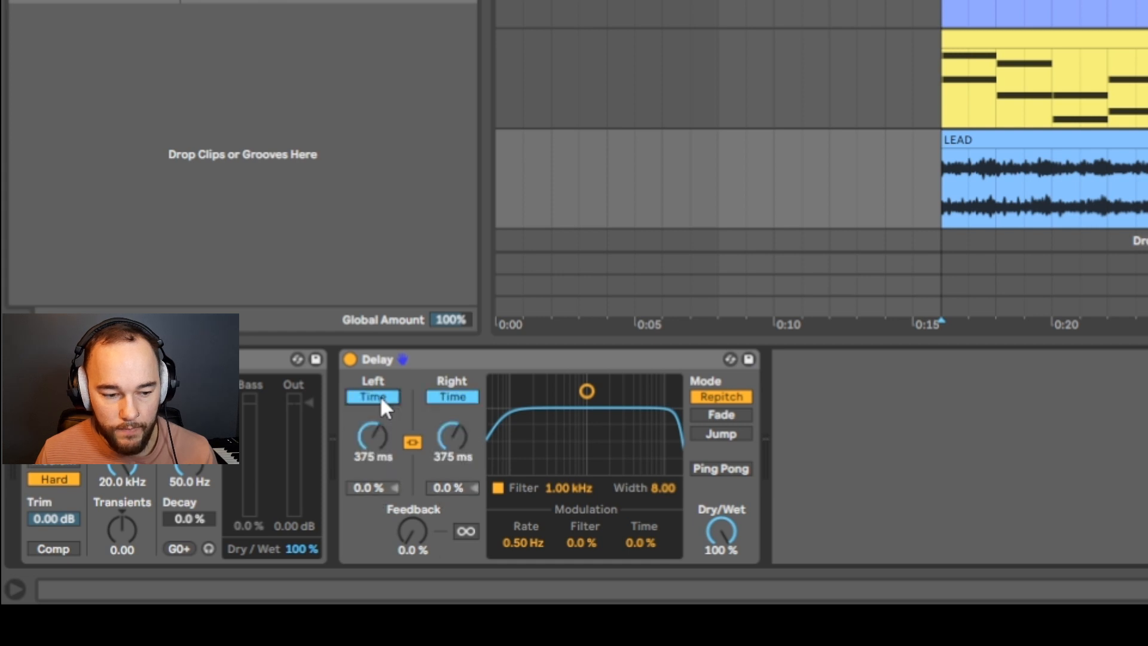
left_click(412, 442)
left_click(455, 443)
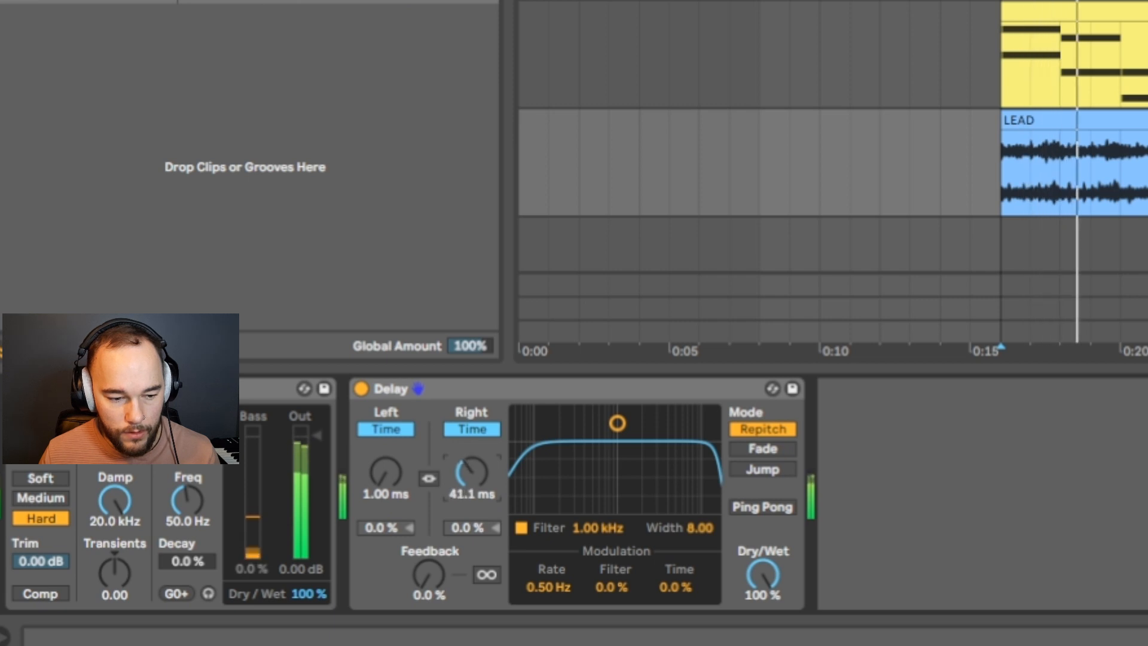
left_click_drag(472, 470, 472, 478)
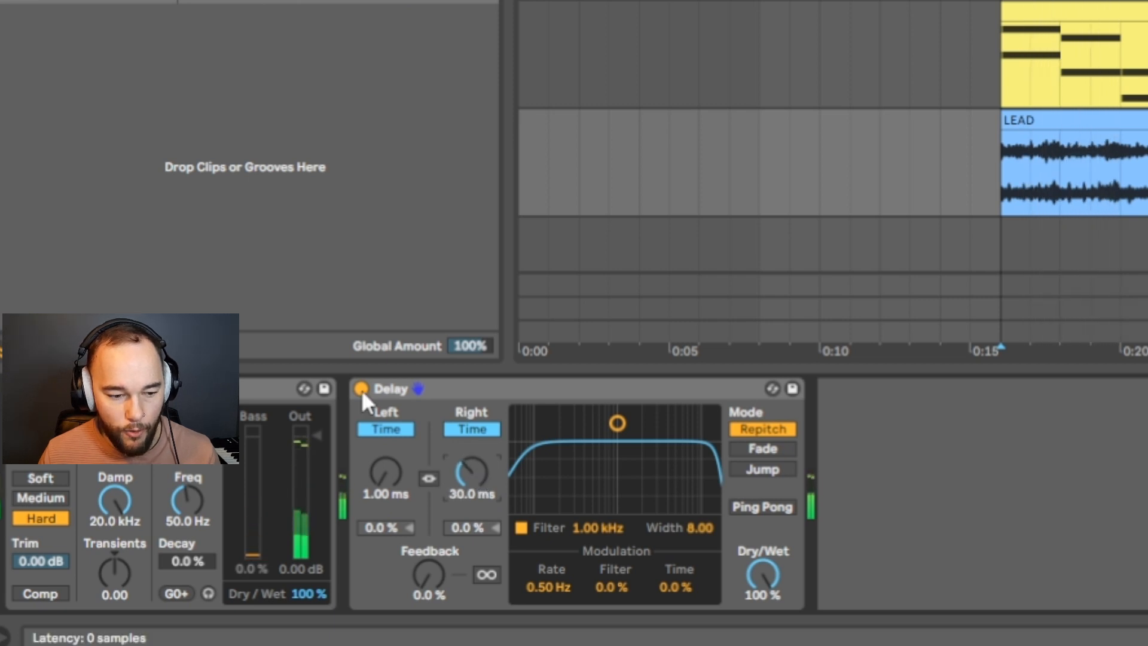
- Compare the LEAD sound with the Delay device bypassed and enabled during playback
left_click(361, 389)
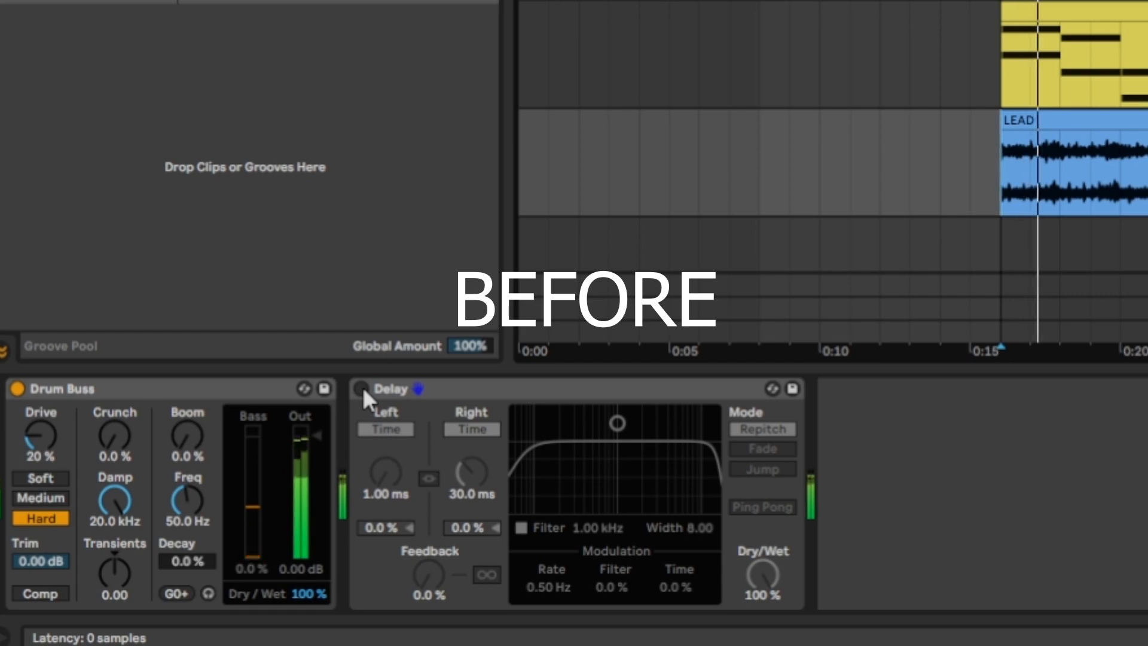
left_click(362, 390)
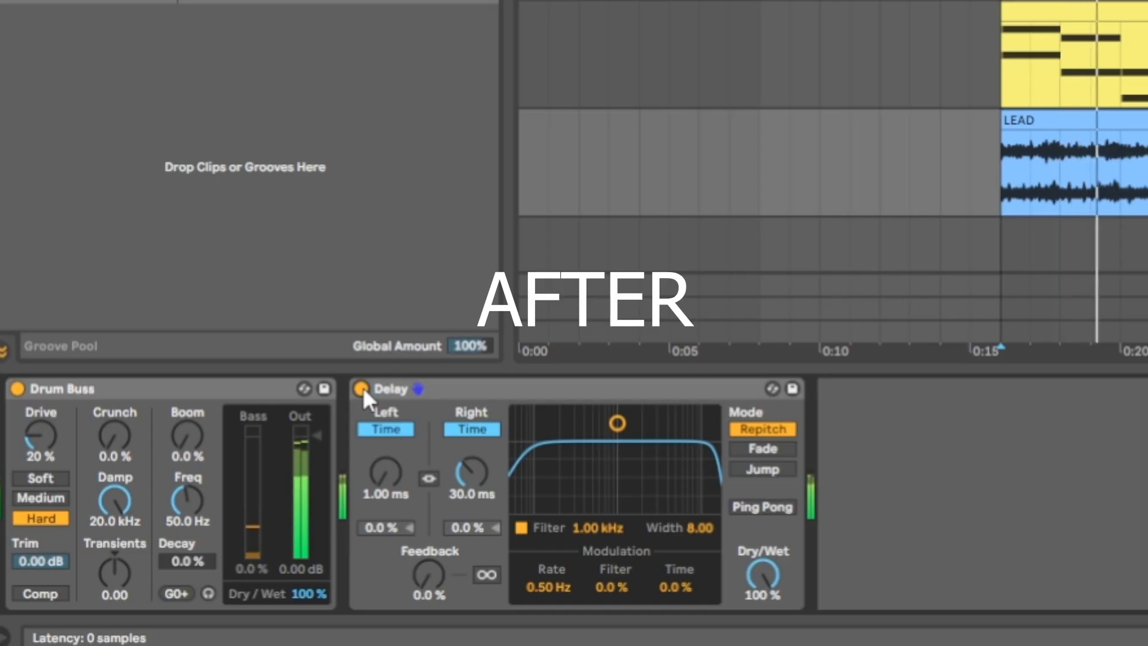
left_click(361, 390)
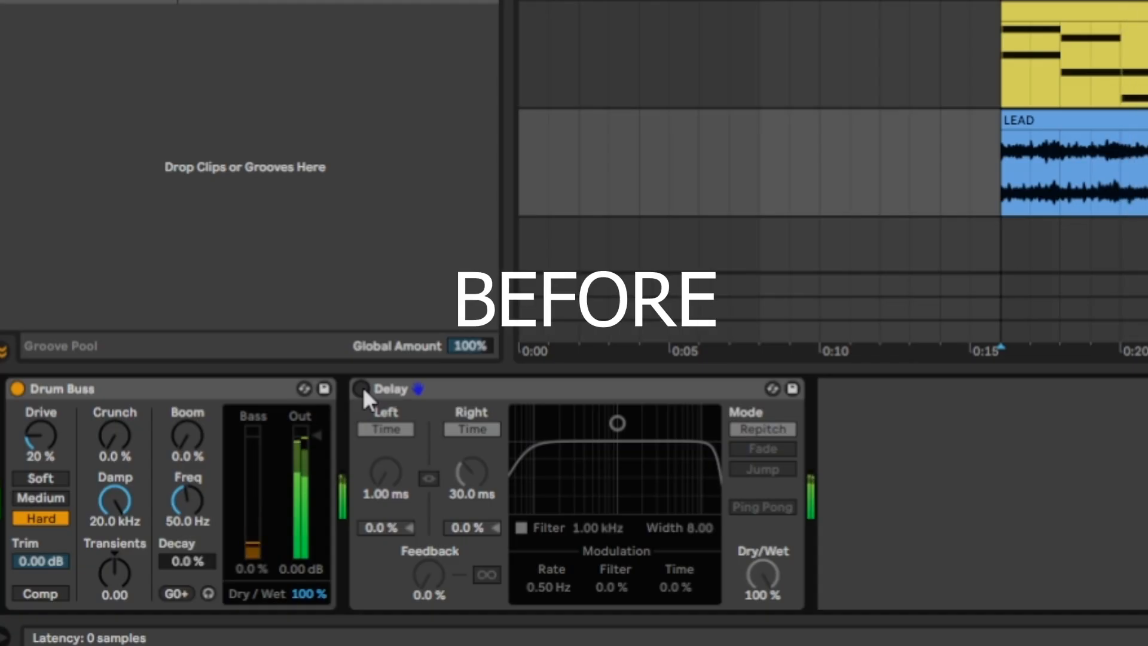
left_click(361, 389)
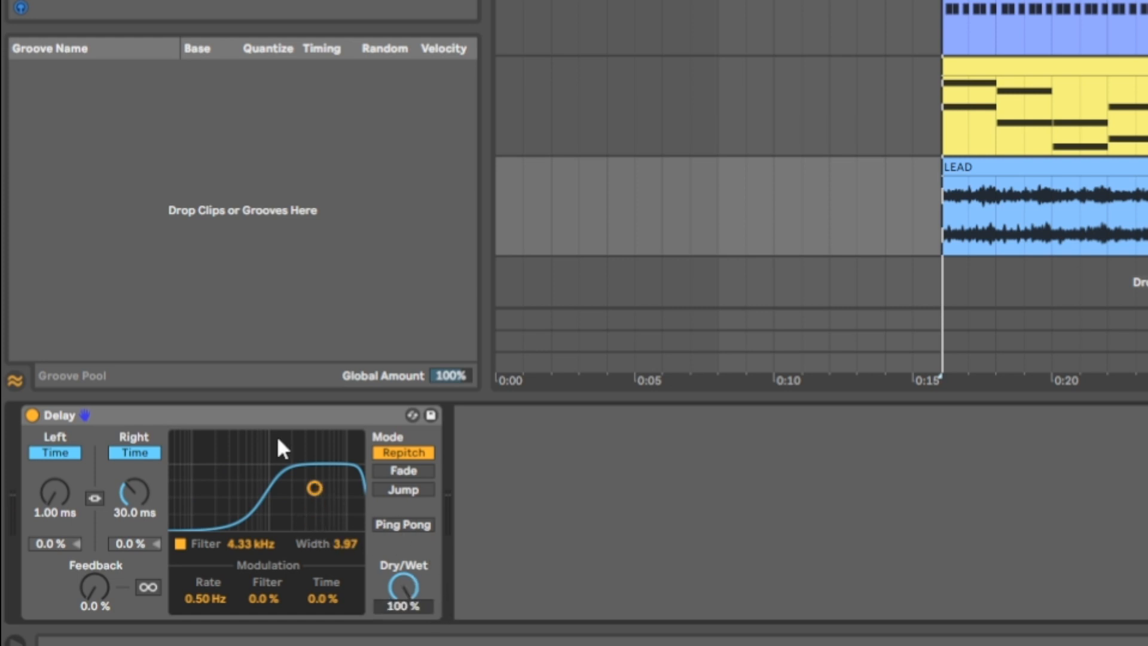
- Move the Delay's filter to about 10.4 kHz with width 1.51, and save the device as the HAAS EFFECT preset
left_click_drag(312, 483, 327, 506)
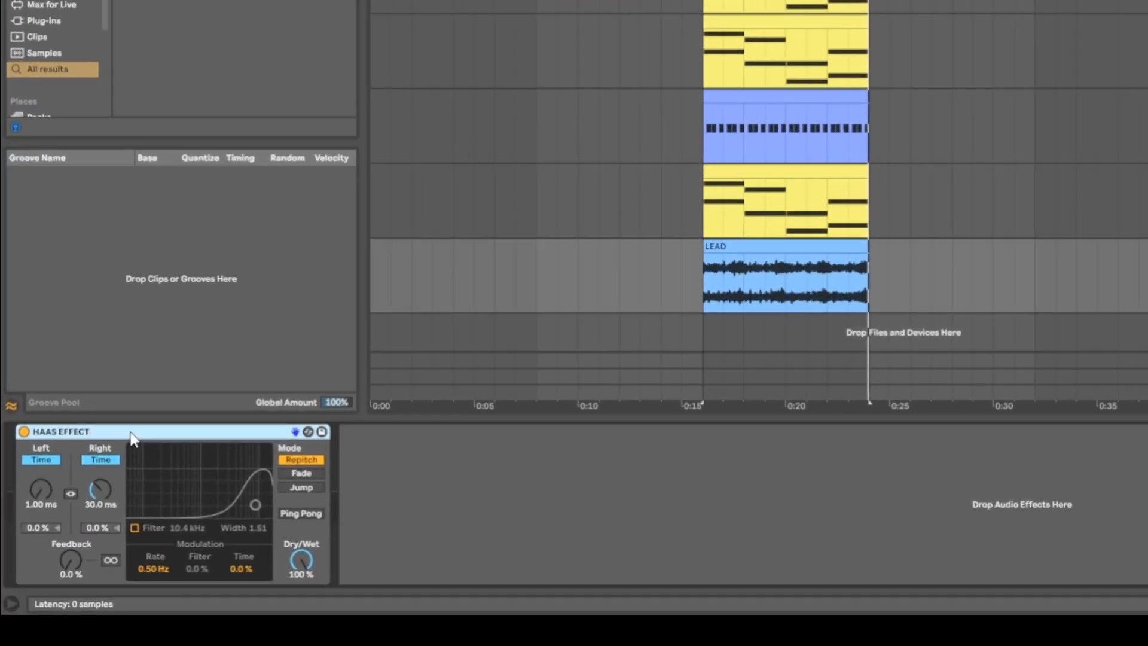
left_click(324, 432)
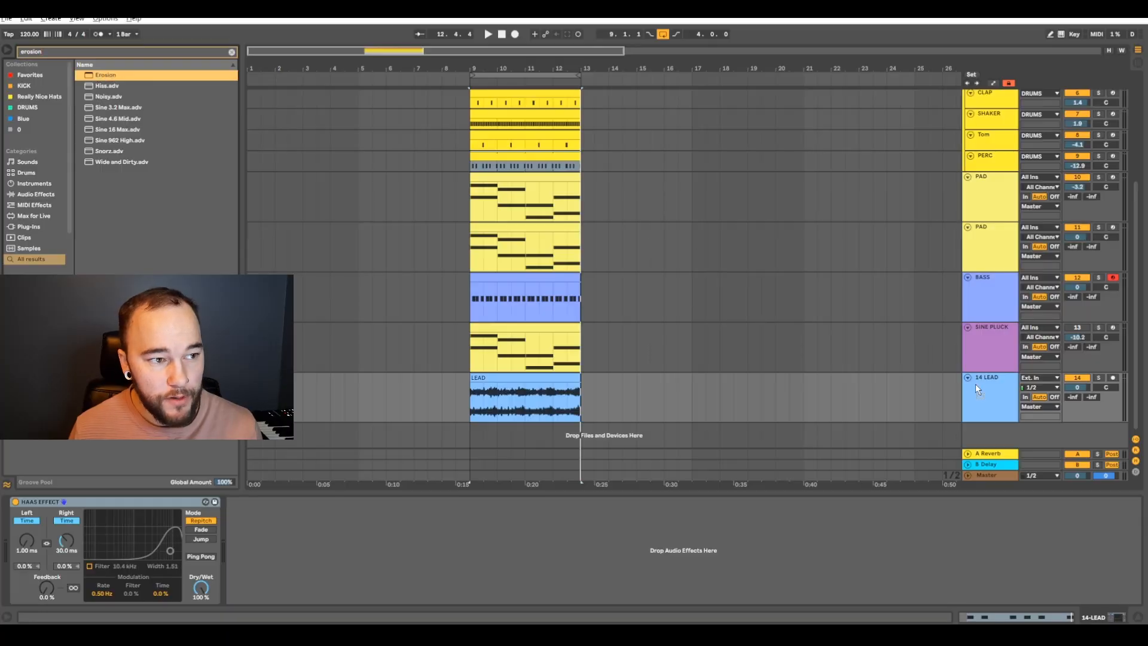
- On the SINE PLUCK track, play the loop and set Erosion in Sine mode to about 3.61 kHz with an amount of about 50
left_click(1006, 349)
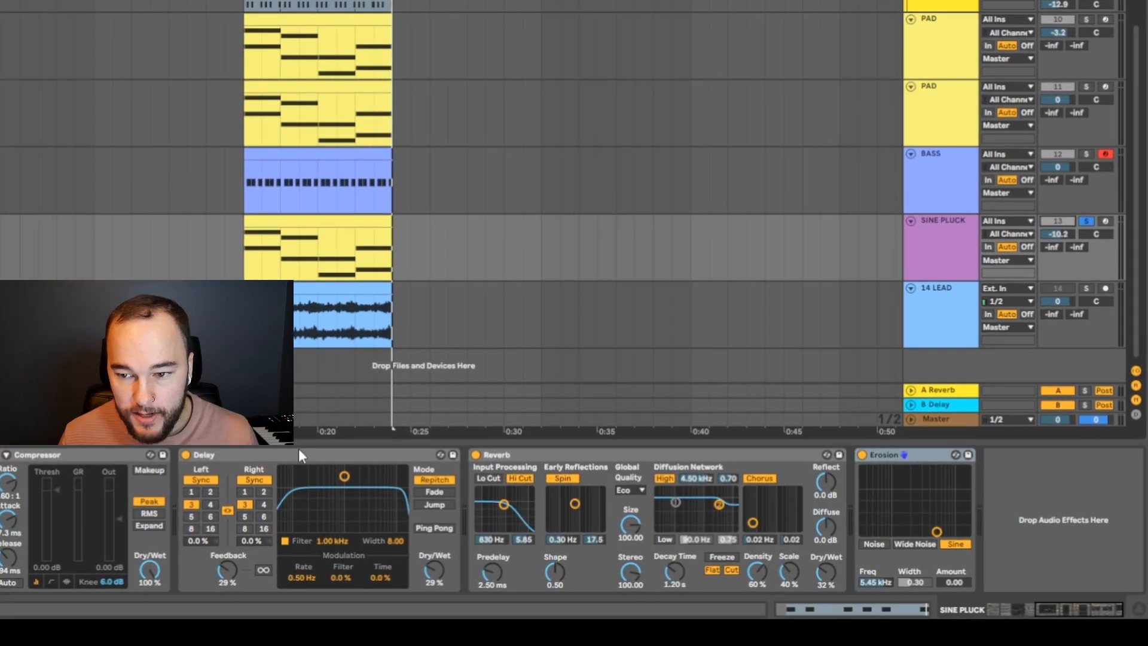
left_click(920, 459)
key("space")
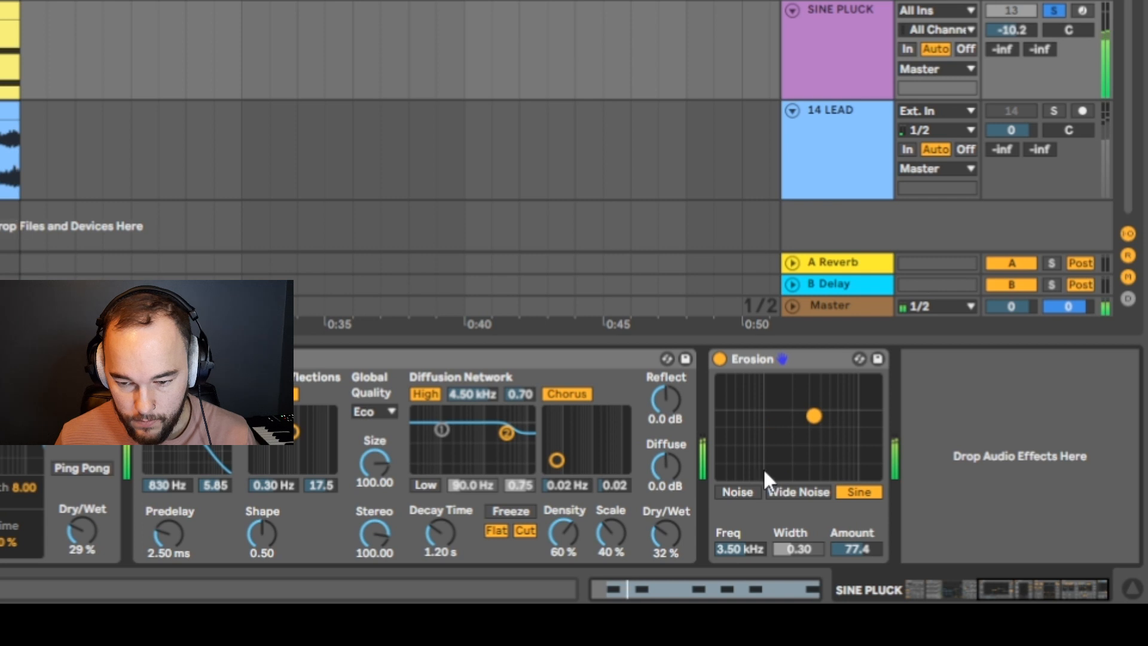
left_click_drag(814, 412, 815, 425)
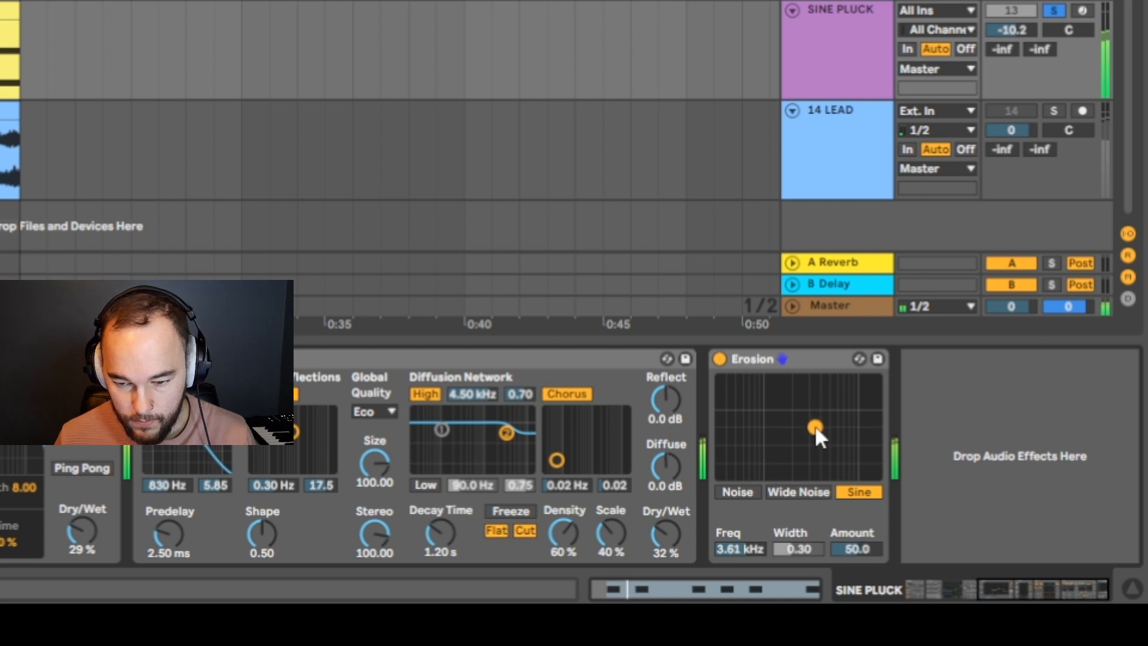
- Compare the SINE PLUCK sound with Erosion bypassed and enabled
left_click(719, 359)
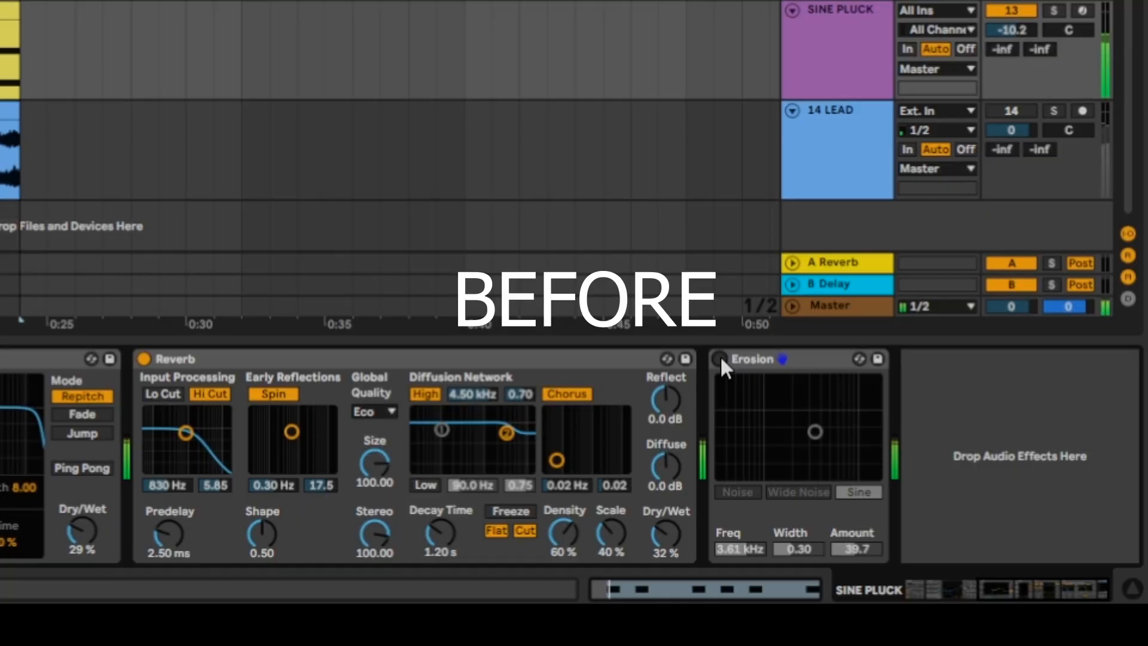
left_click(720, 358)
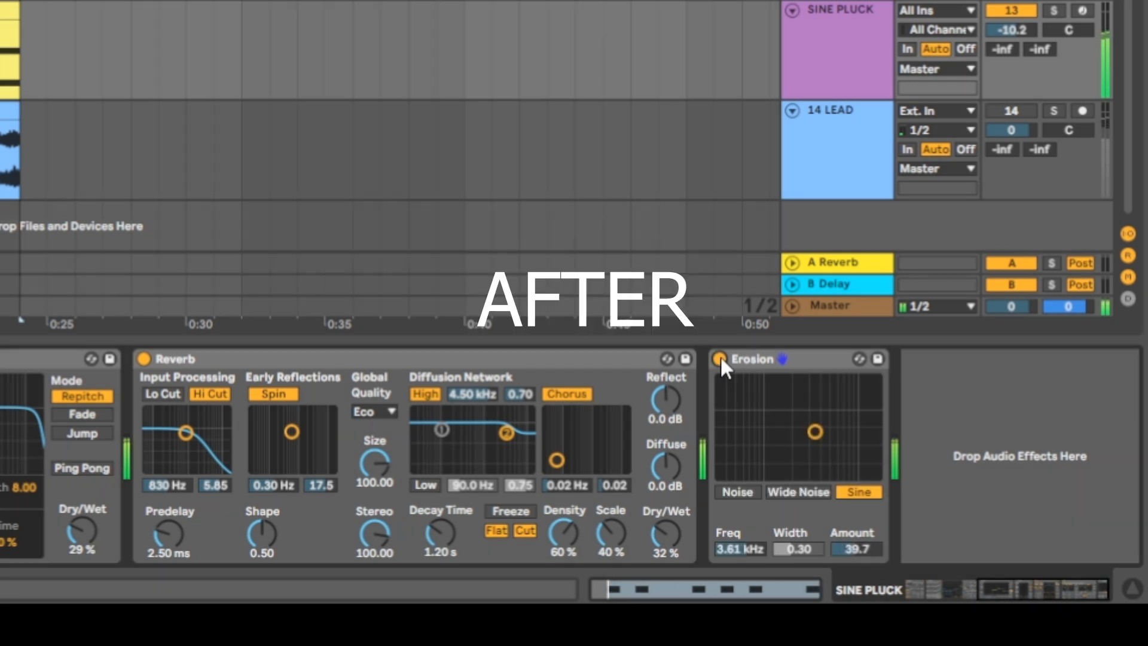
left_click(719, 358)
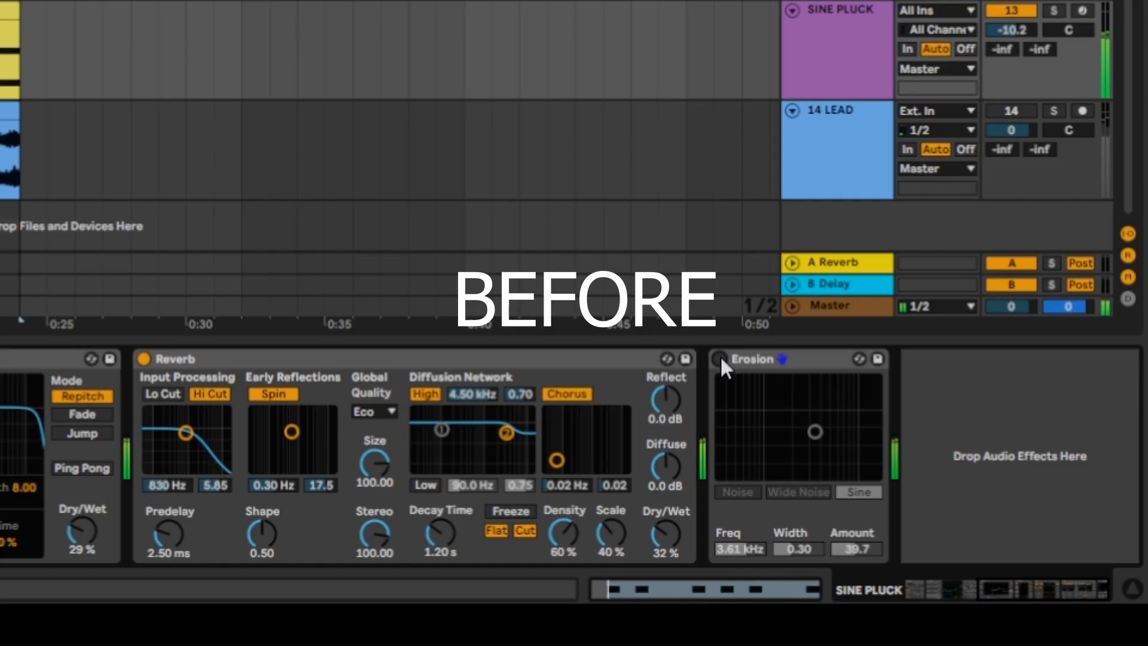
left_click(720, 358)
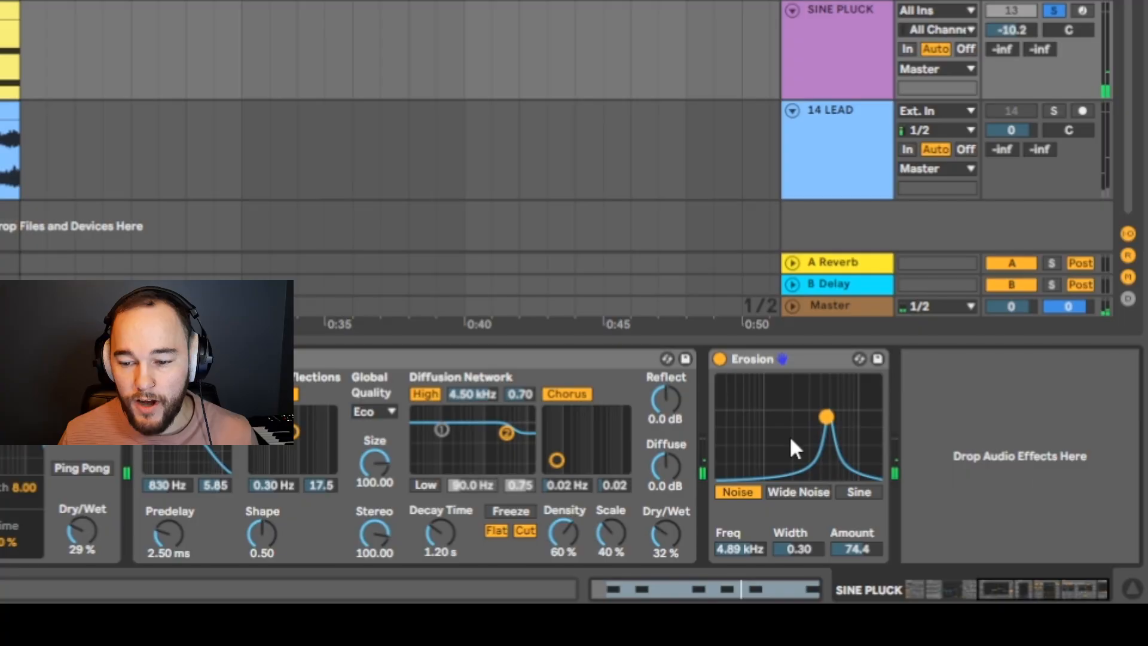
- Audition Erosion's Noise, Wide Noise and Sine modes while varying the frequency and amount, ending in Sine mode
left_click_drag(826, 417, 826, 411)
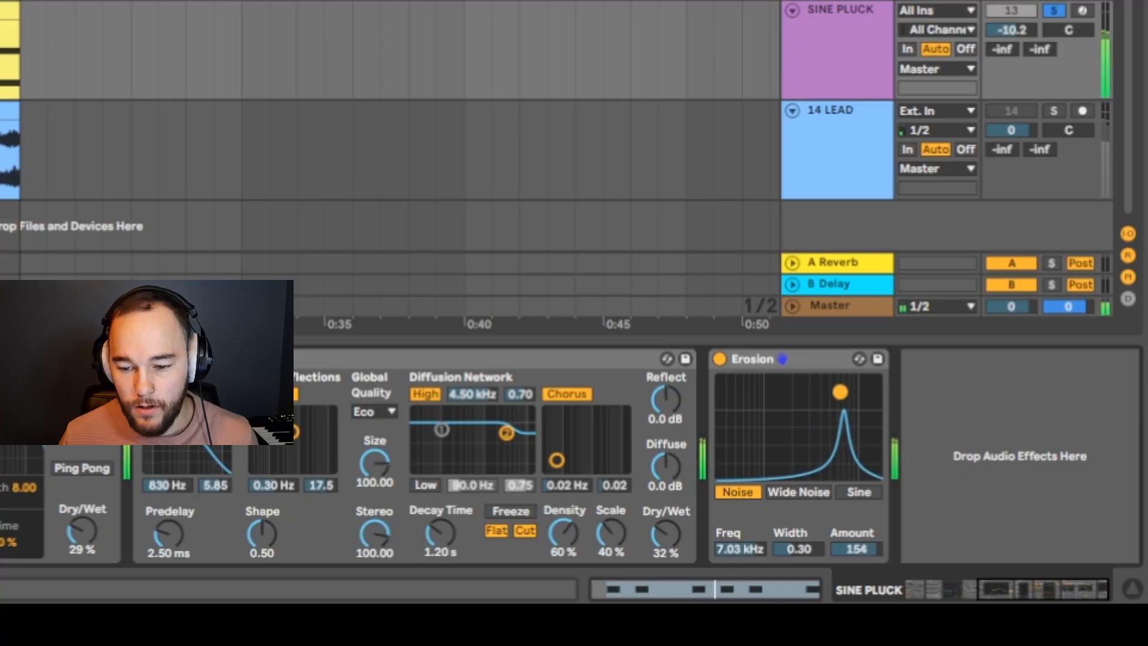
left_click_drag(826, 388, 850, 393)
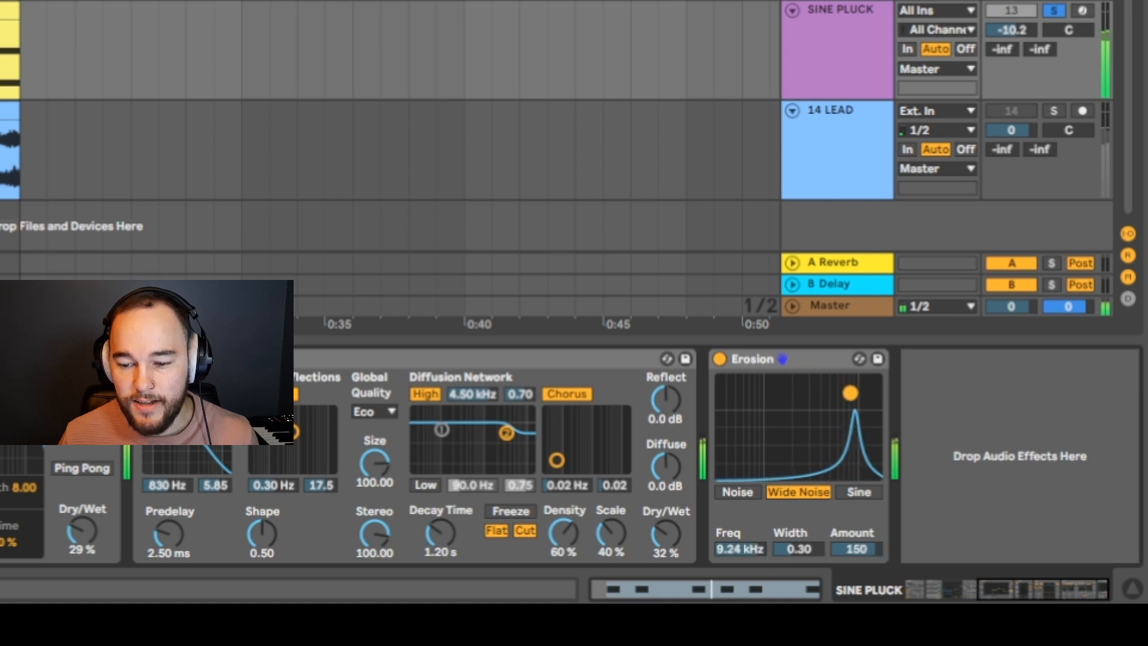
left_click(854, 491)
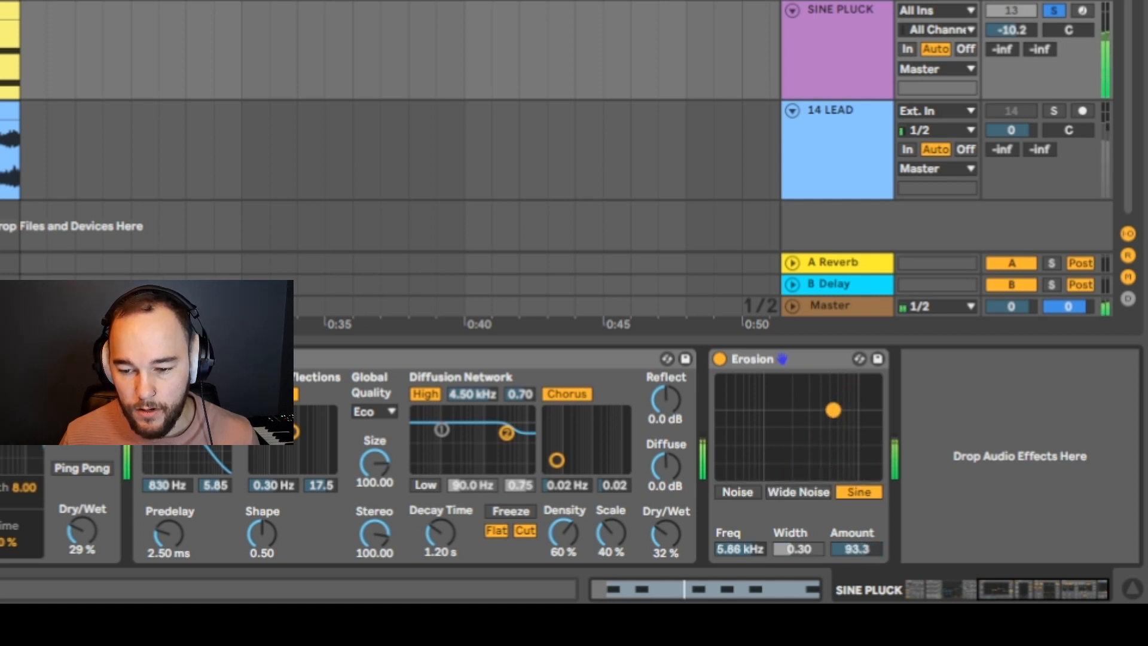
left_click_drag(839, 410, 842, 408)
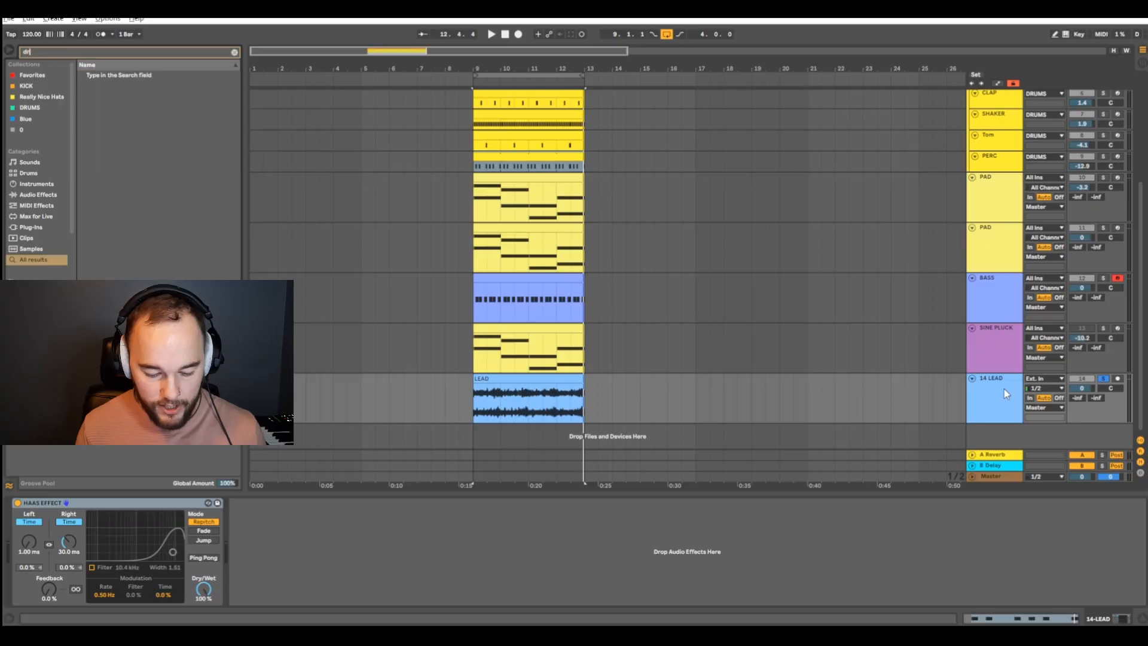
- Find Drum Buss in the browser and add it to the LEAD track
type("um bus")
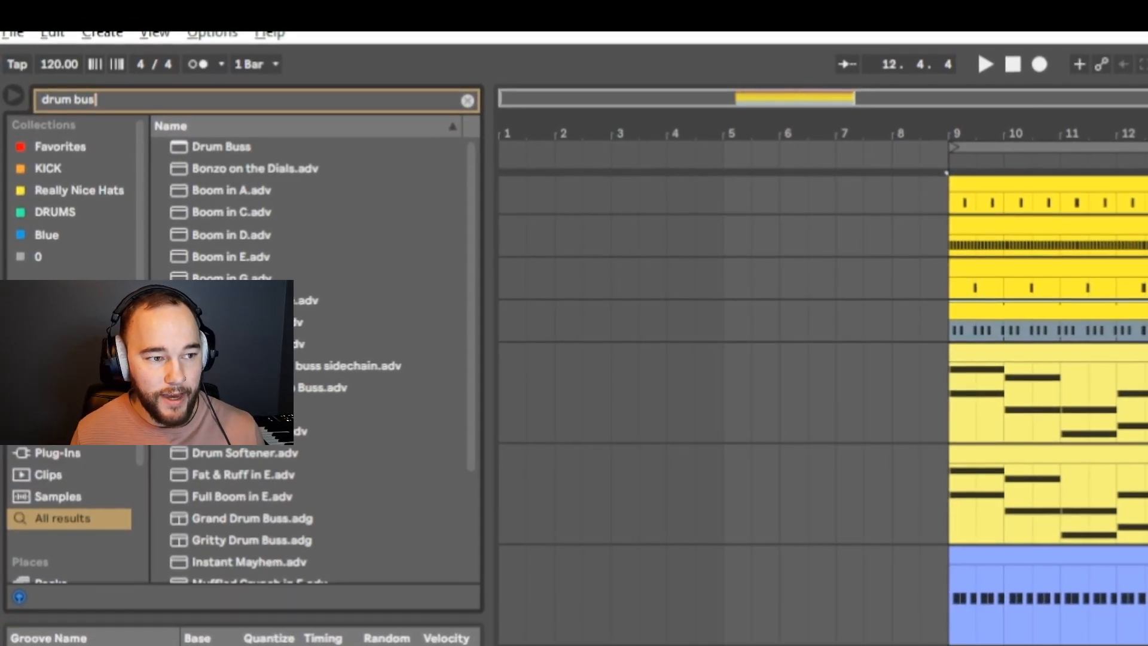
double_click(221, 147)
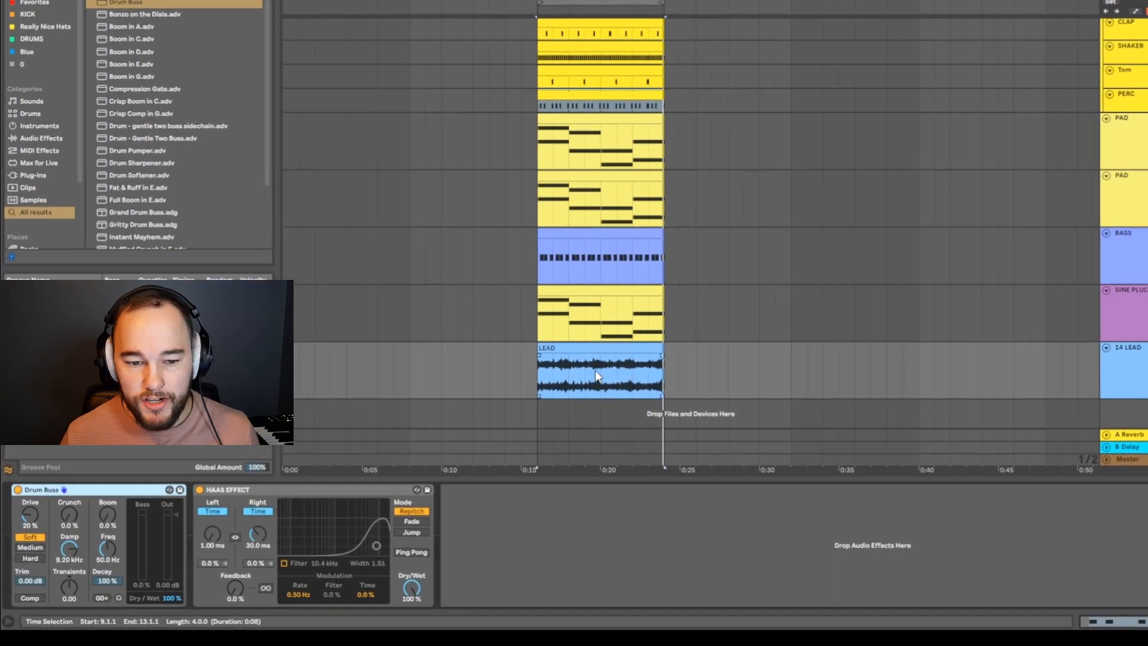
- Play the loop and compare the LEAD sound with Drum Buss bypassed and enabled
key("space")
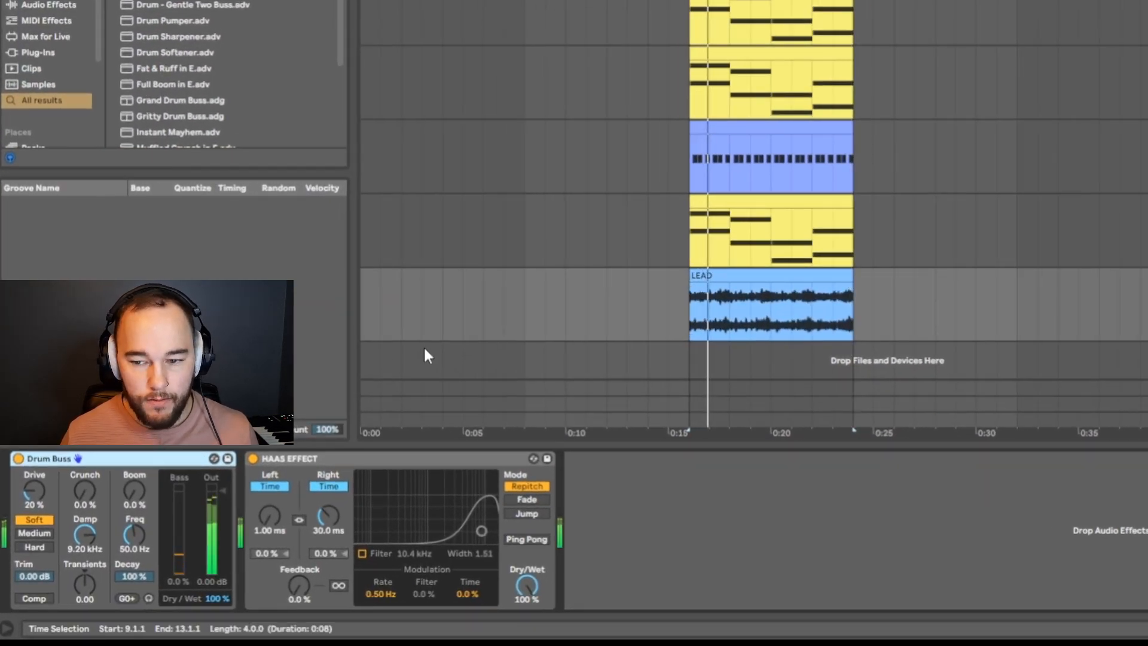
left_click(18, 458)
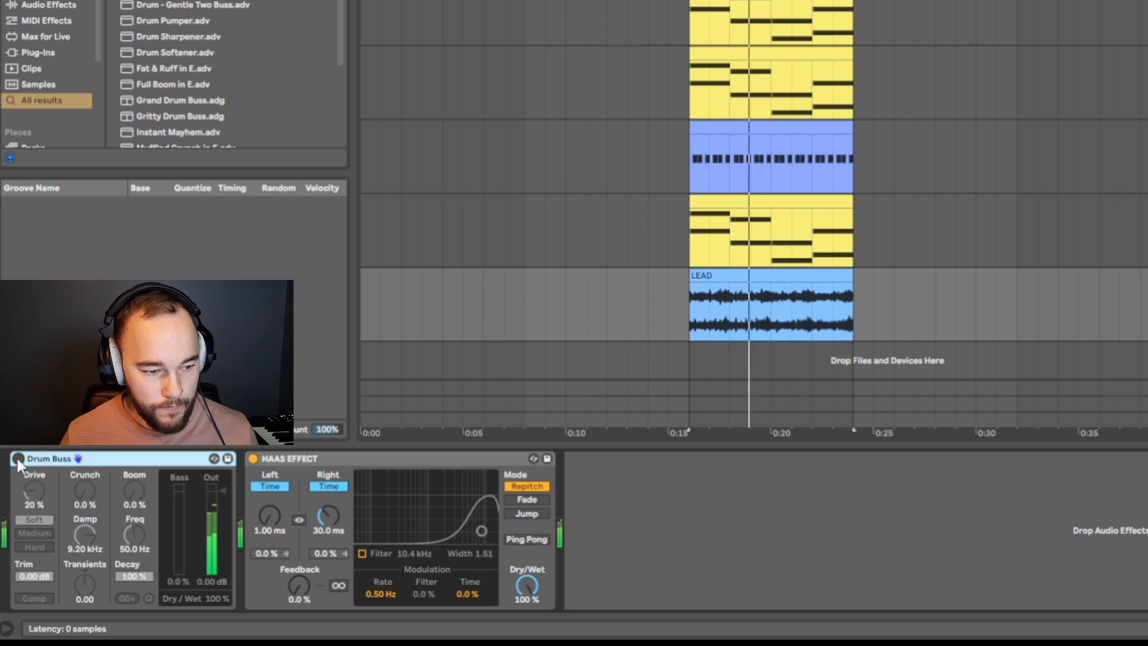
left_click(18, 459)
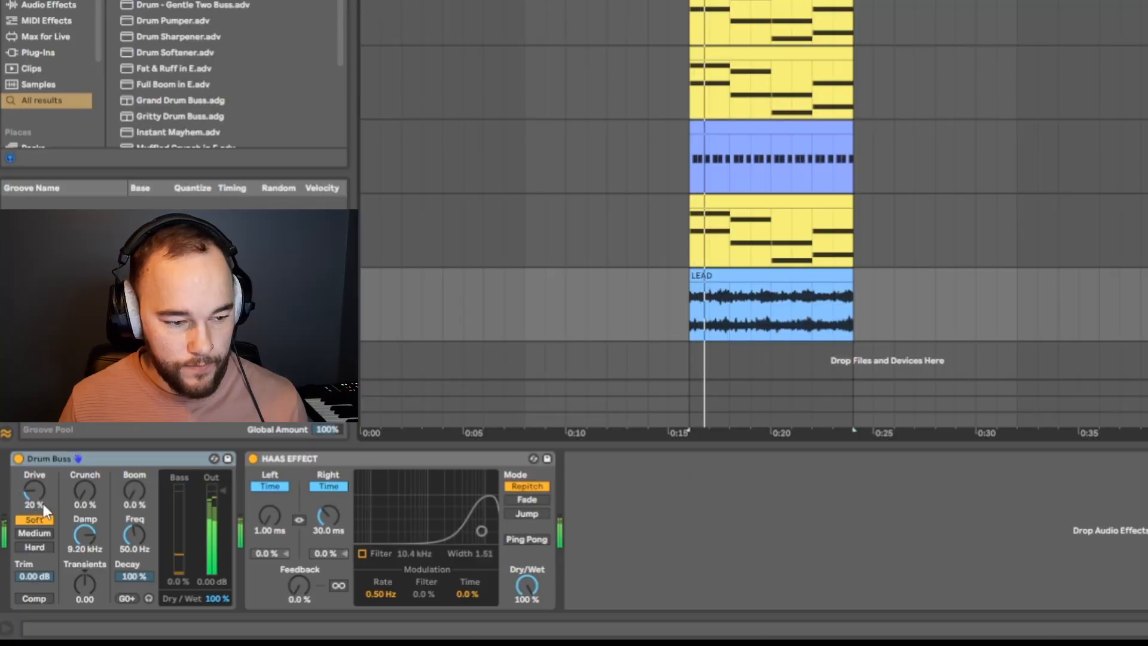
- Set Drum Buss to 35 % Drive, 13 % Crunch and 20 kHz Damp, and check the sound against bypass
left_click_drag(41, 503, 42, 497)
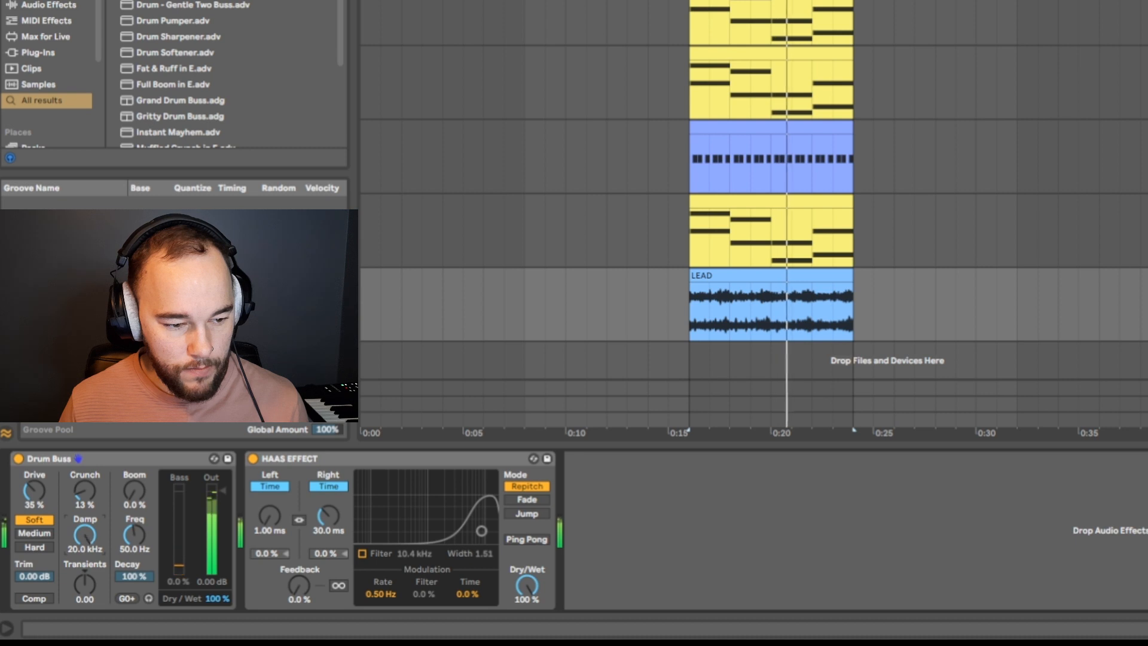
left_click(21, 459)
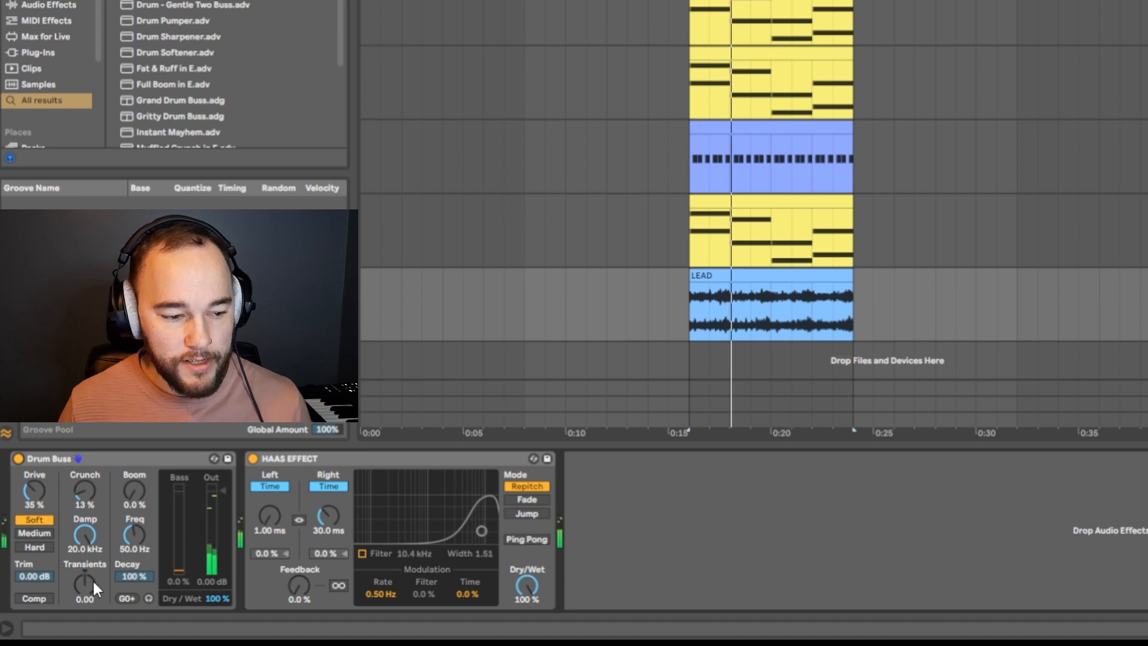
- Try Drum Buss Transients at about -0.71 and raise it to 1.00 during playback
left_click_drag(84, 583, 85, 585)
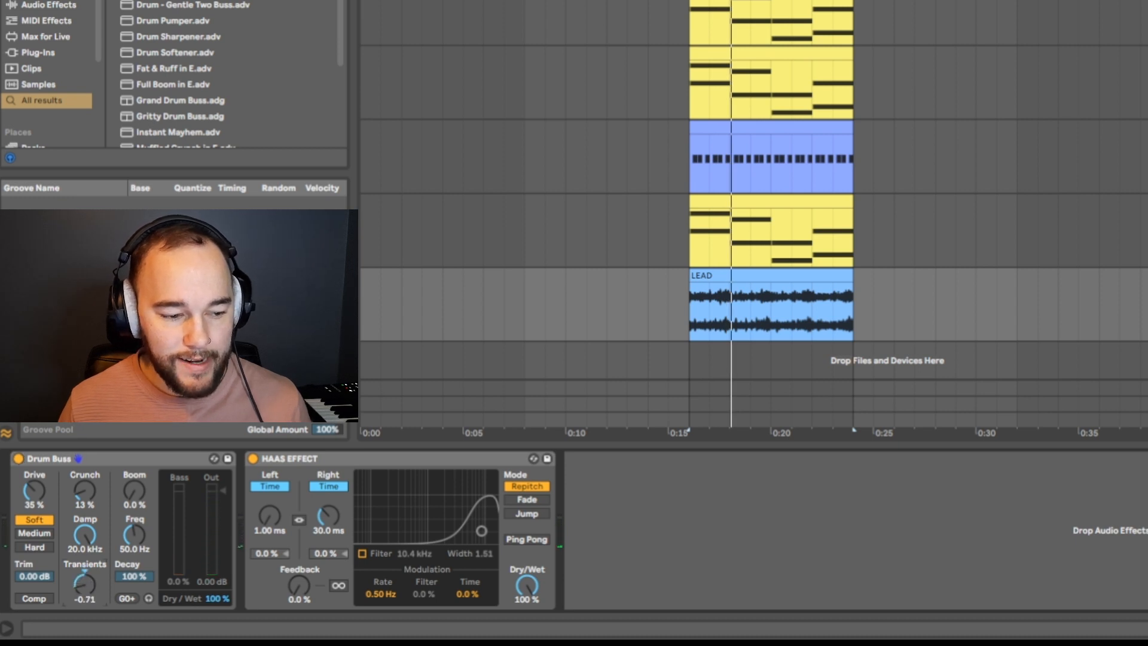
key("space")
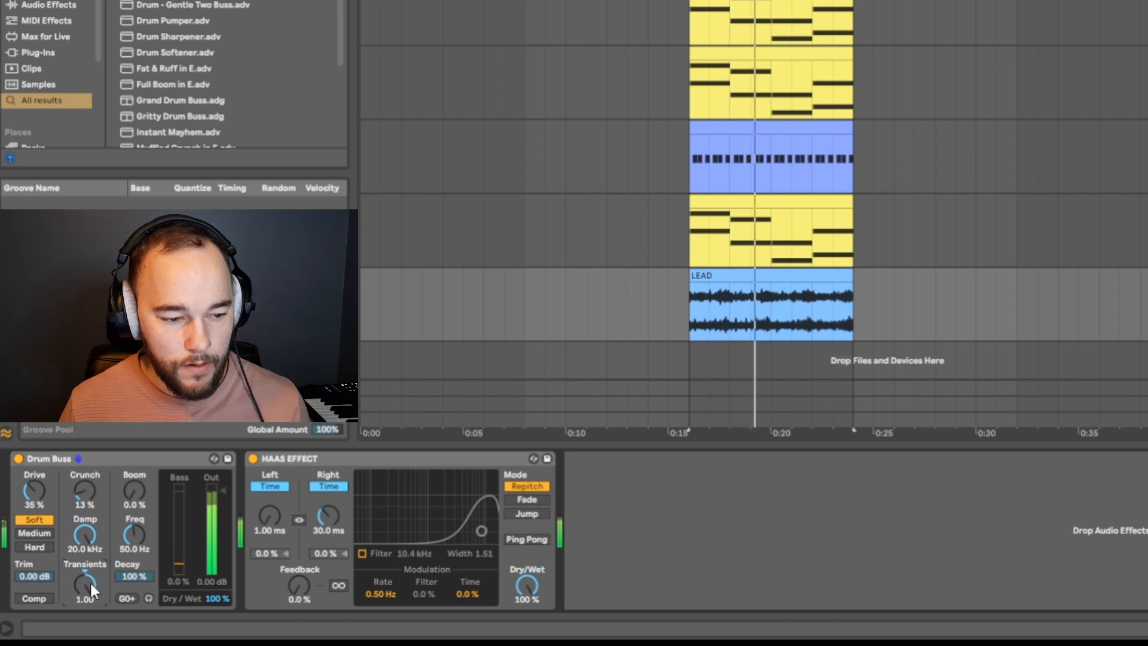
mouse_move(90, 581)
left_mouse_down()
mouse_move(89, 592)
mouse_move(89, 580)
left_mouse_up()
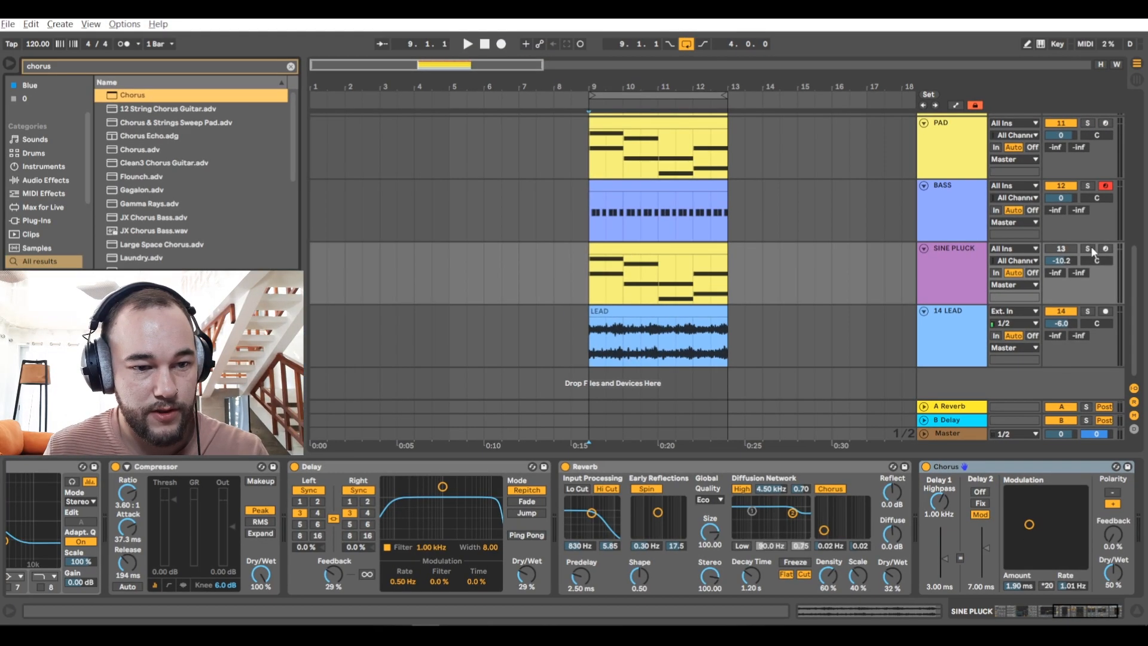
- Solo the SINE PLUCK track and set the Chorus Dry/Wet to 100 %
left_click(1088, 249)
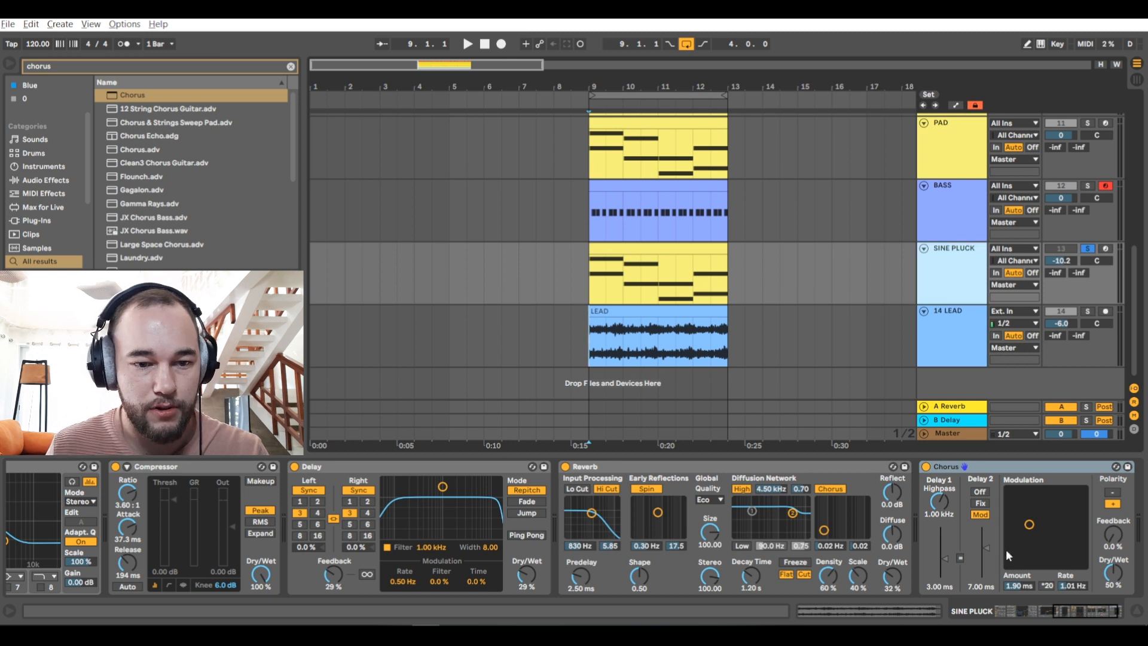
left_click_drag(1111, 574, 1112, 576)
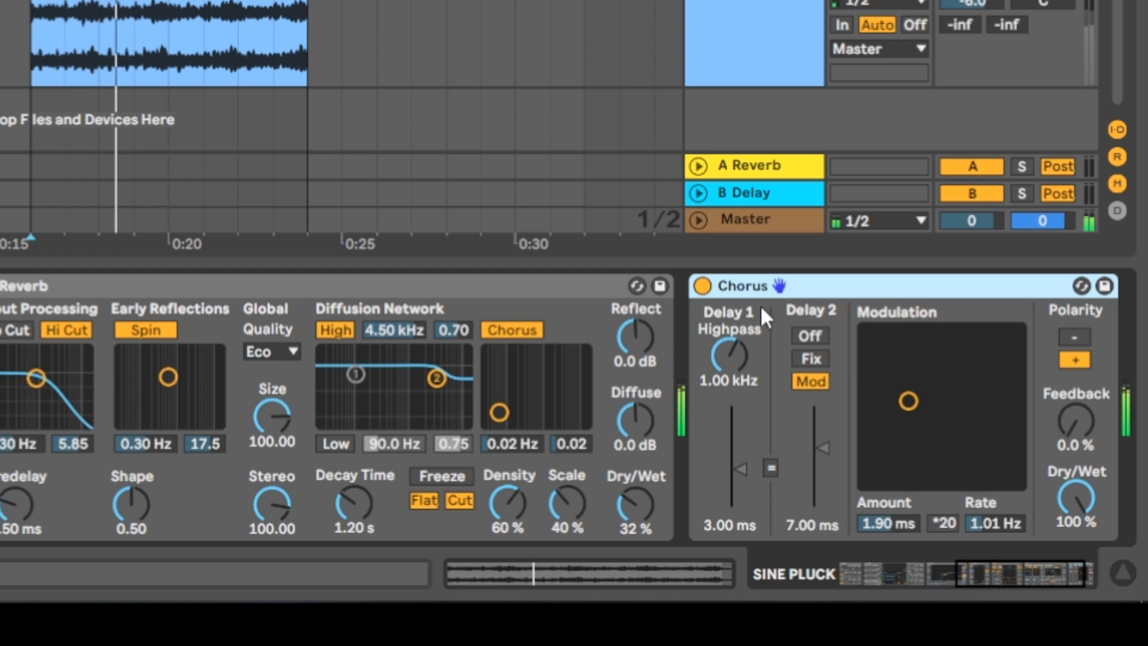
- Compare the sound with Chorus bypassed and enabled, and raise its modulation to about 6.50 ms amount and 6.41 Hz rate
left_click(705, 288)
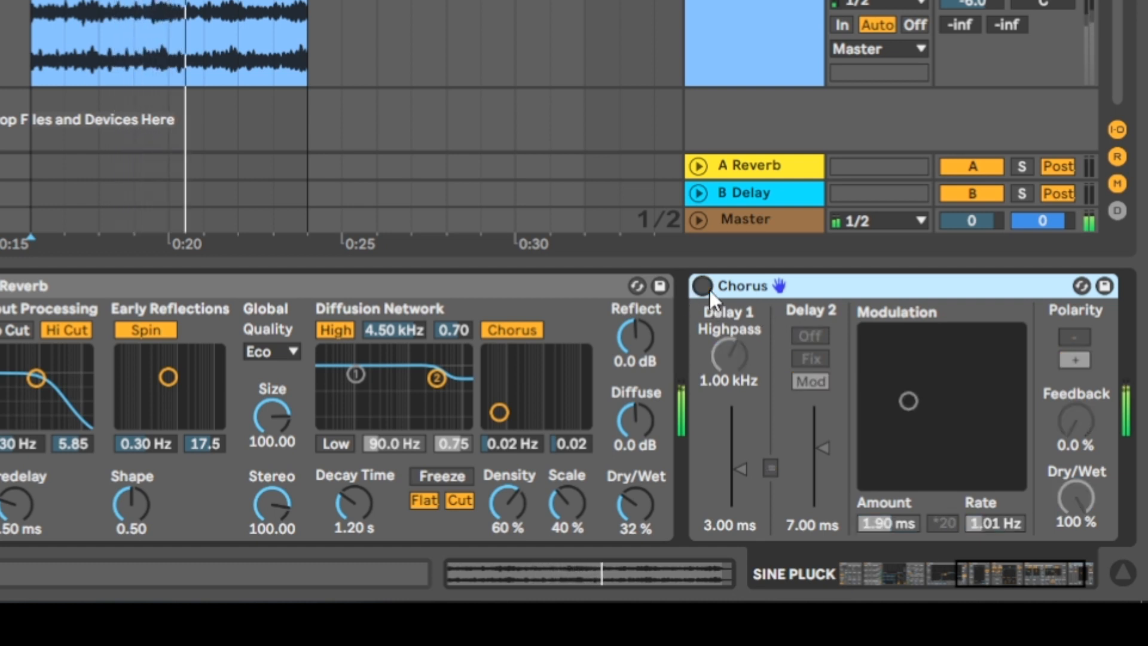
left_click(705, 287)
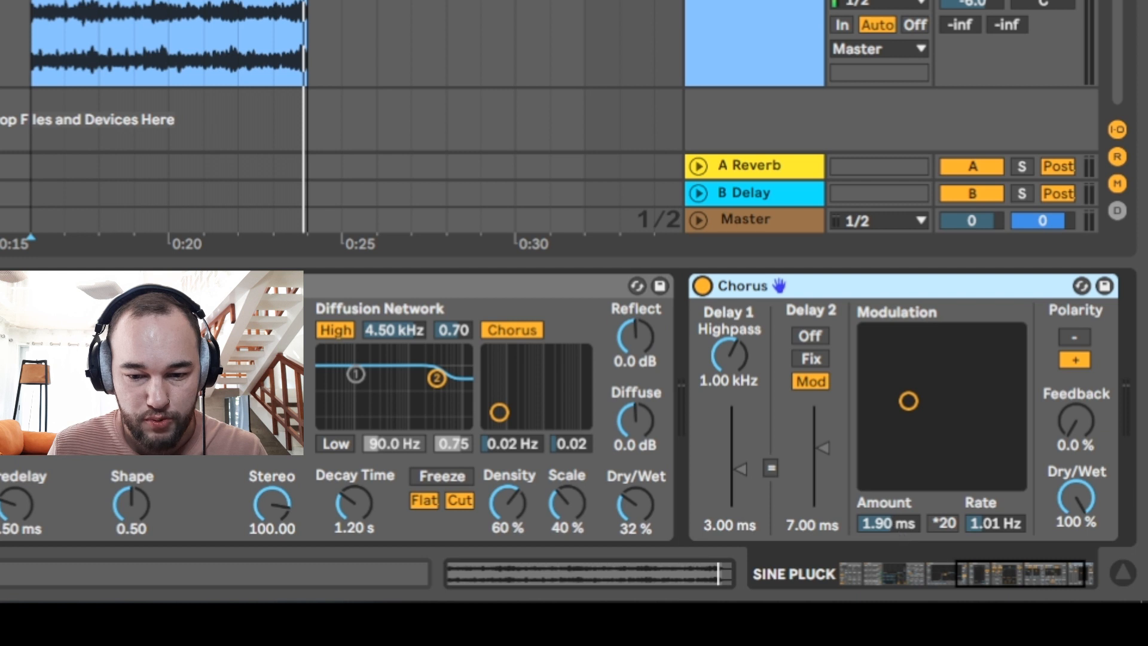
left_click_drag(934, 350, 954, 350)
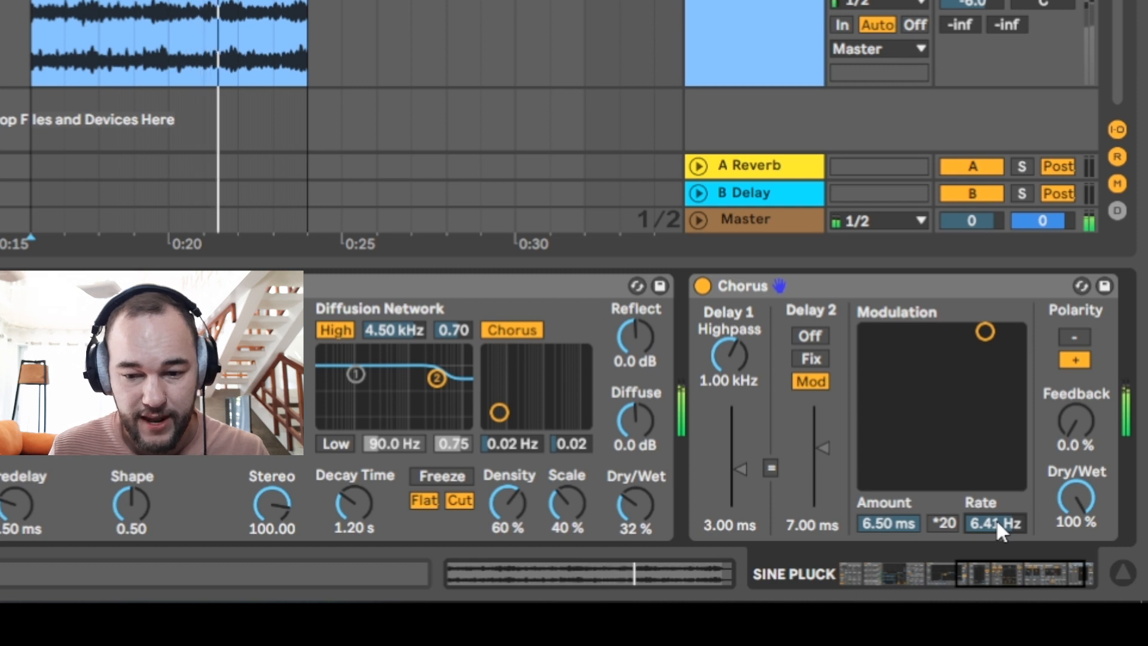
- Lower the Chorus modulation to 3.14 ms amount and 1.01 Hz rate with 40 % Dry/Wet, and compare it against bypass
left_click_drag(916, 519, 917, 556)
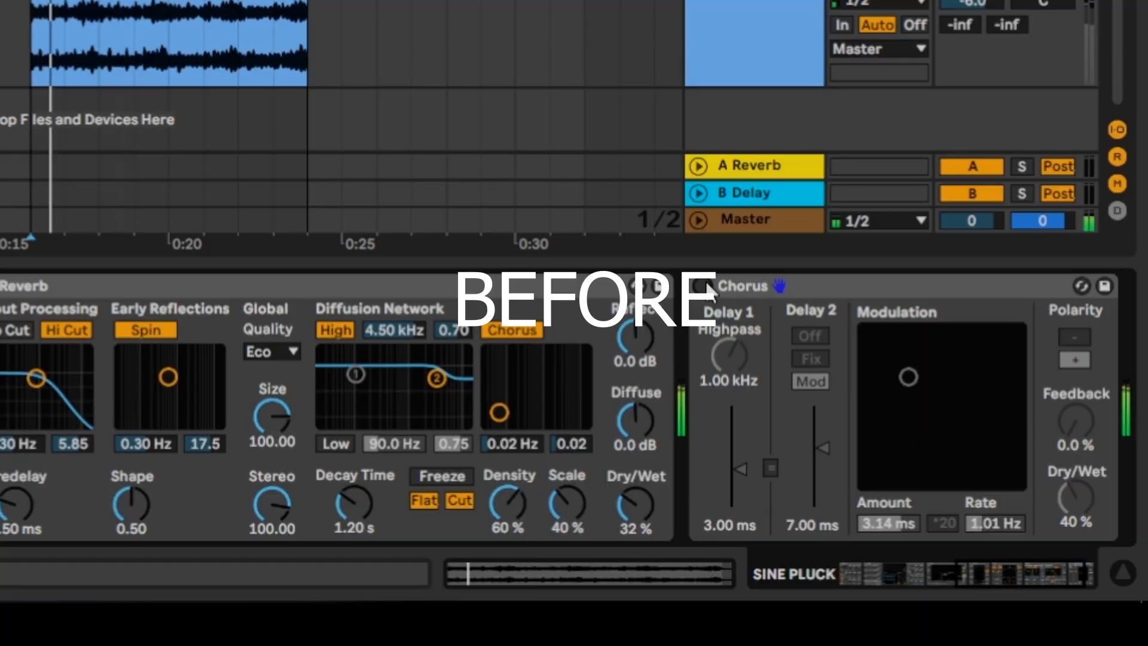
left_click(704, 284)
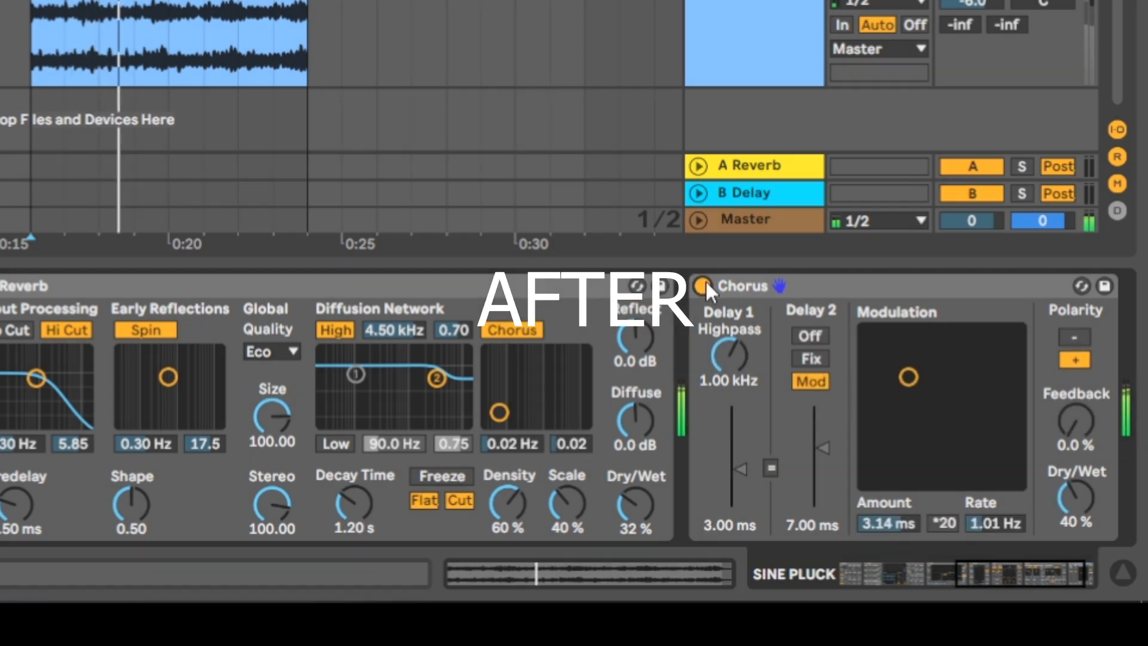
left_click(704, 285)
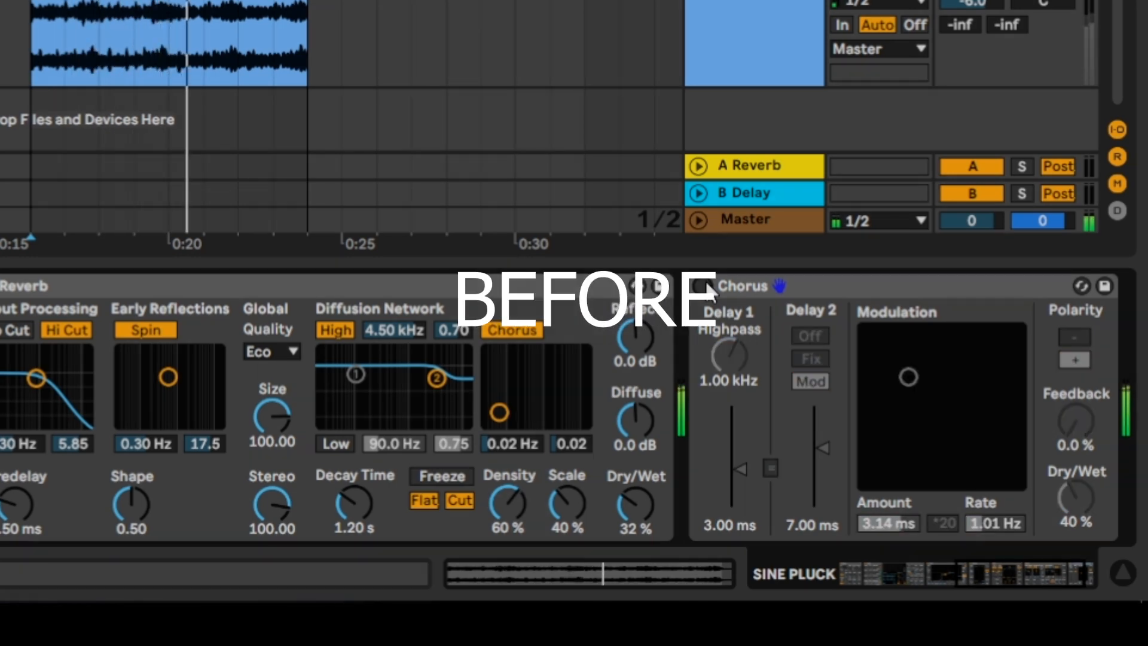
left_click(705, 283)
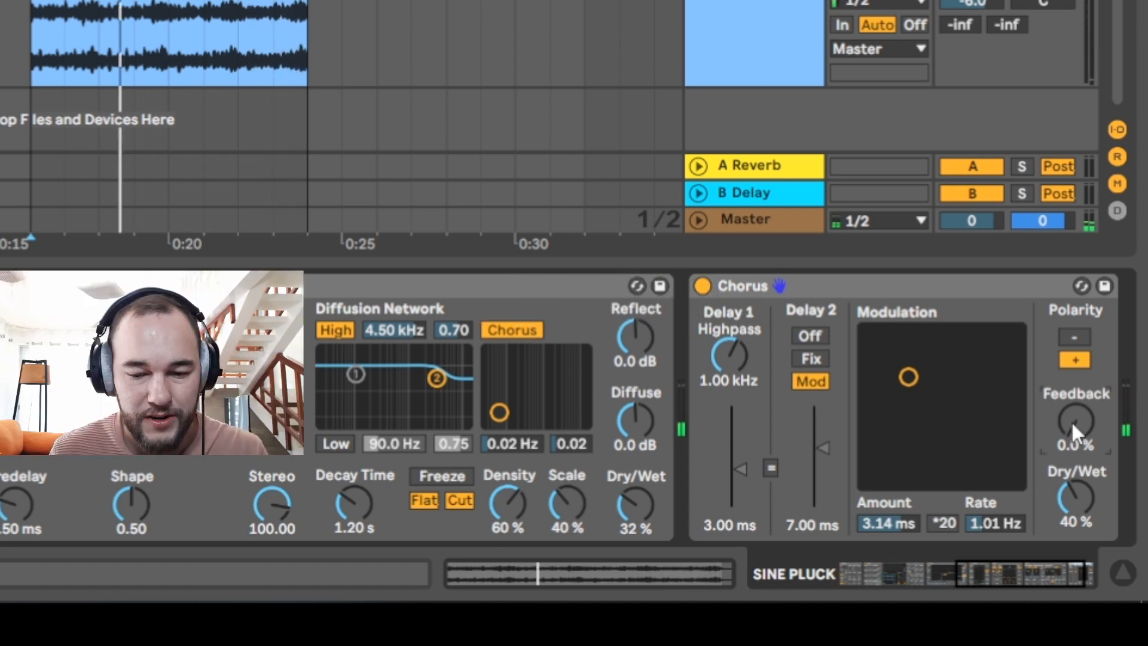
- Set the Chorus Feedback to 39 % and compare the pluck sound with the effect bypassed and enabled
left_click_drag(1076, 420, 1076, 413)
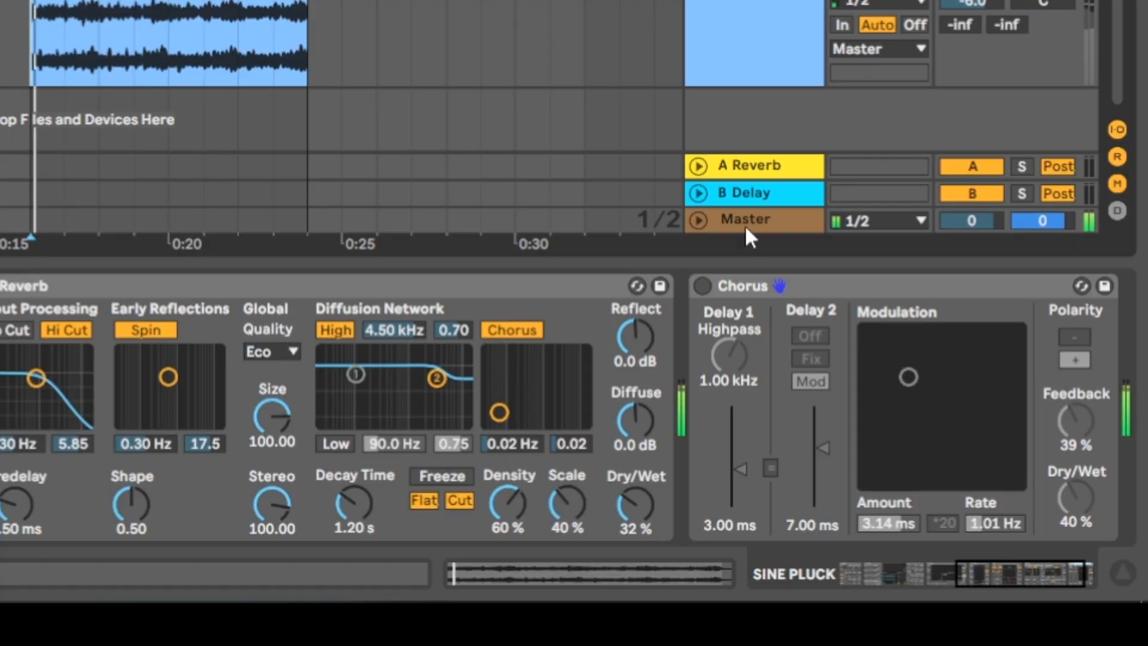
left_click(703, 286)
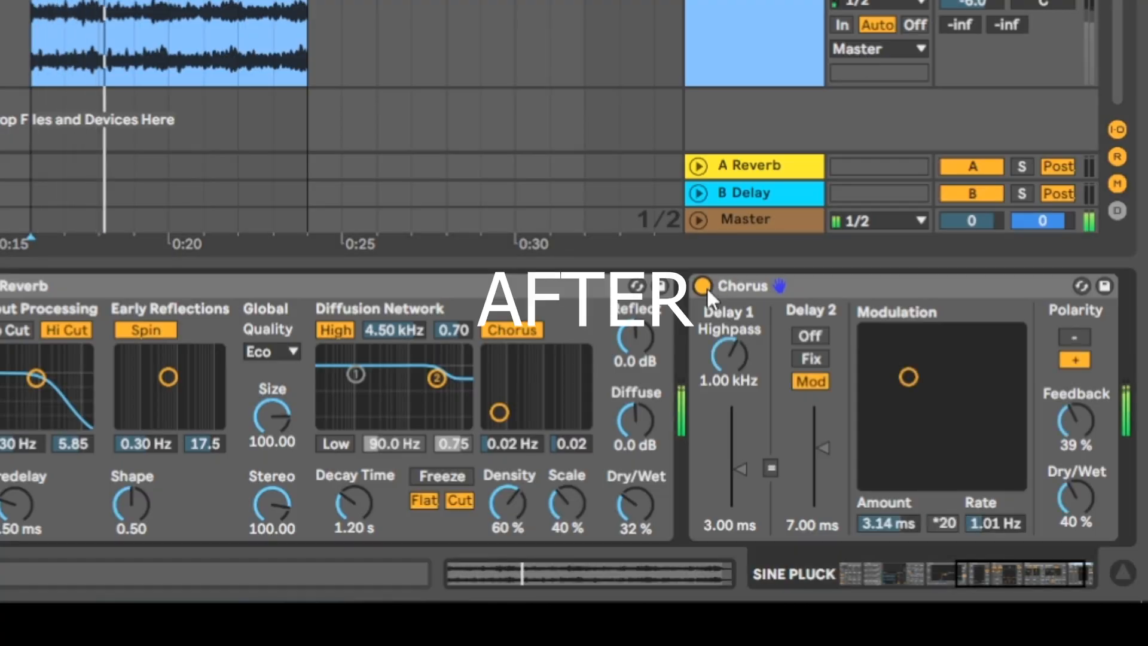
left_click(703, 287)
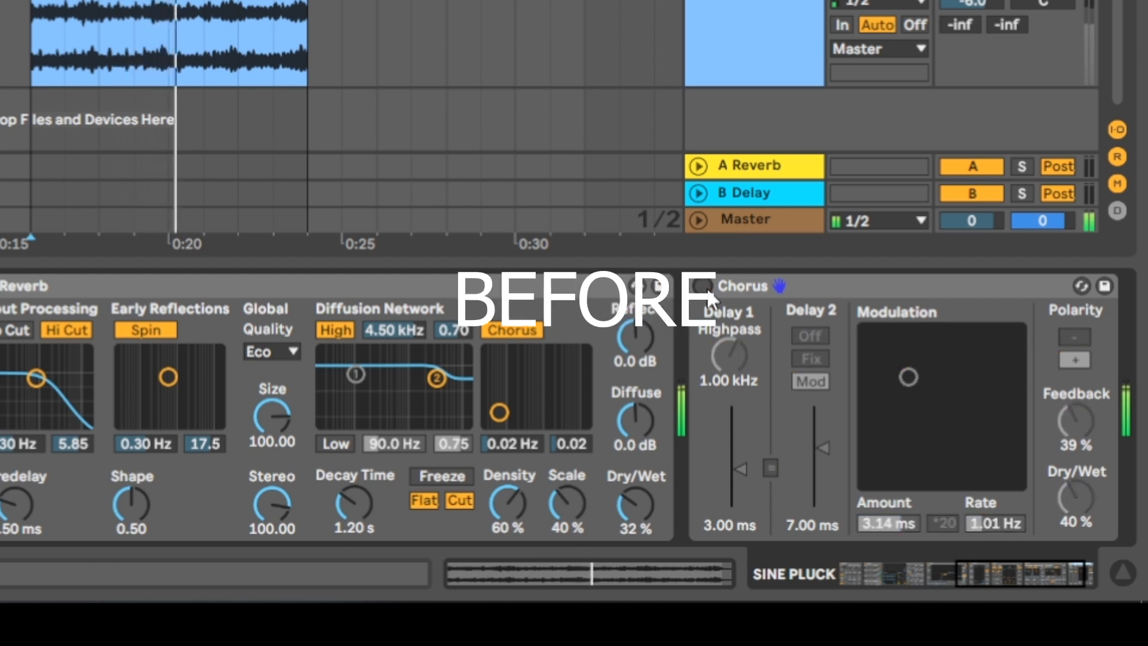
left_click(703, 286)
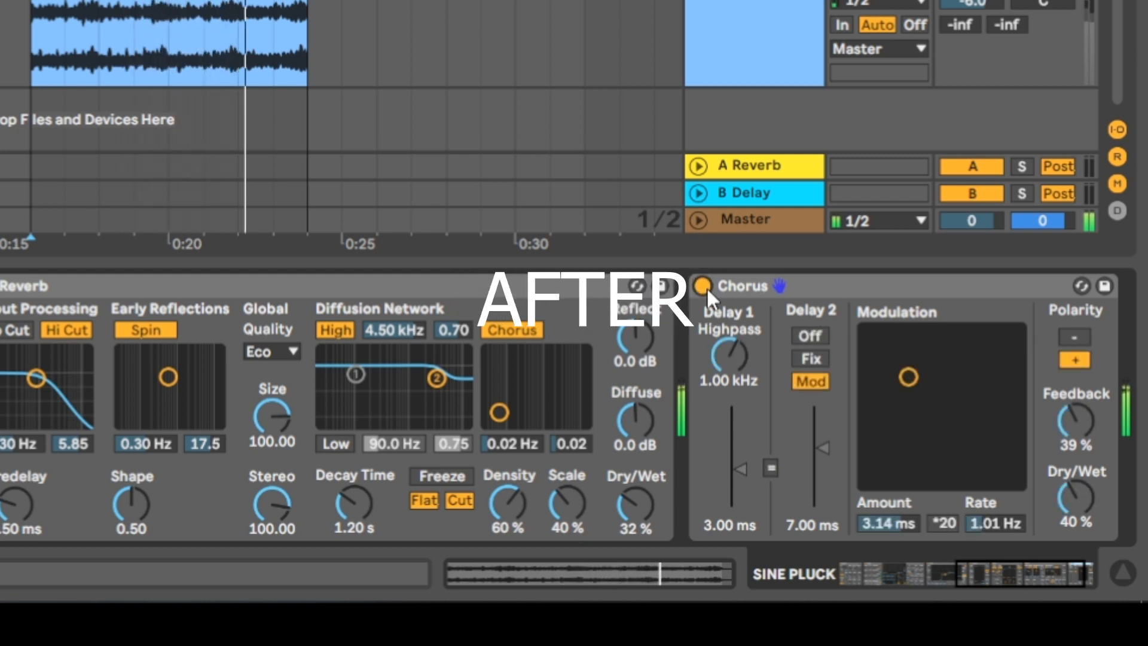